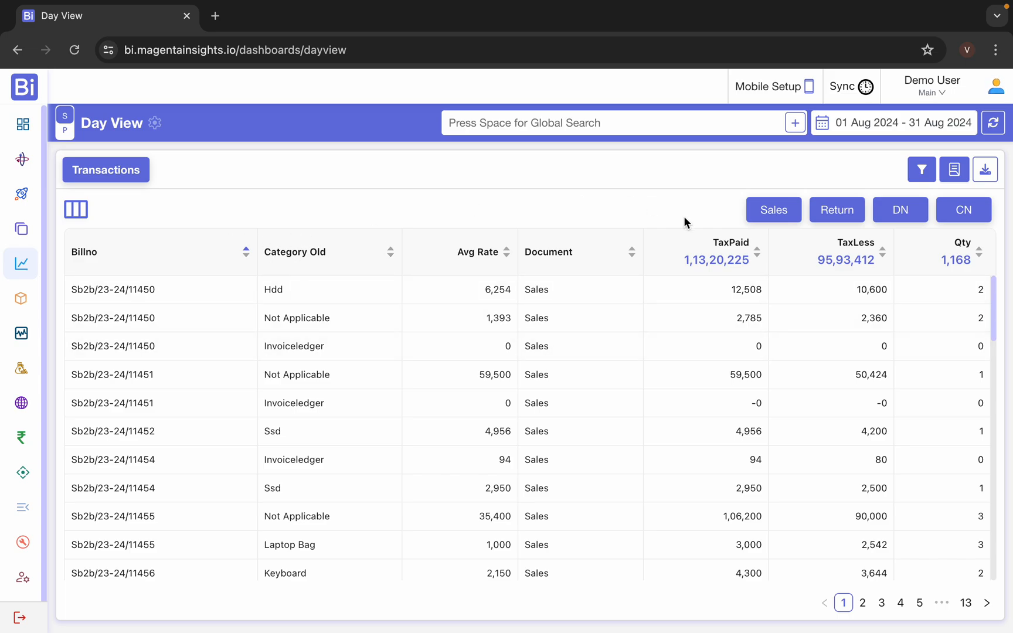
Limit the Day View transactions to Sales by excluding Return, CN and DN entries
left_click(857, 210)
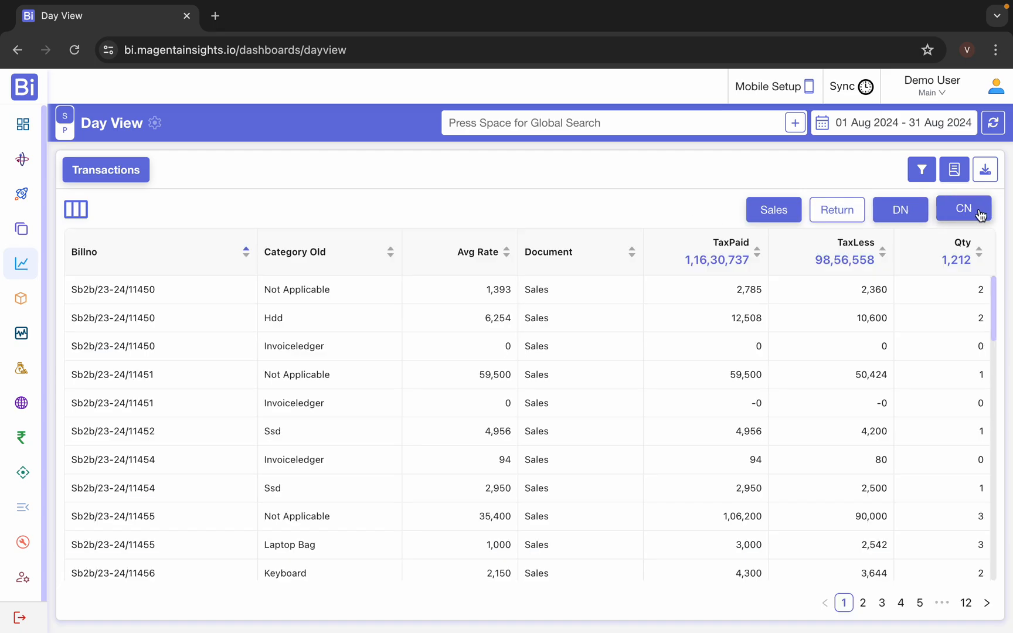
left_click(980, 213)
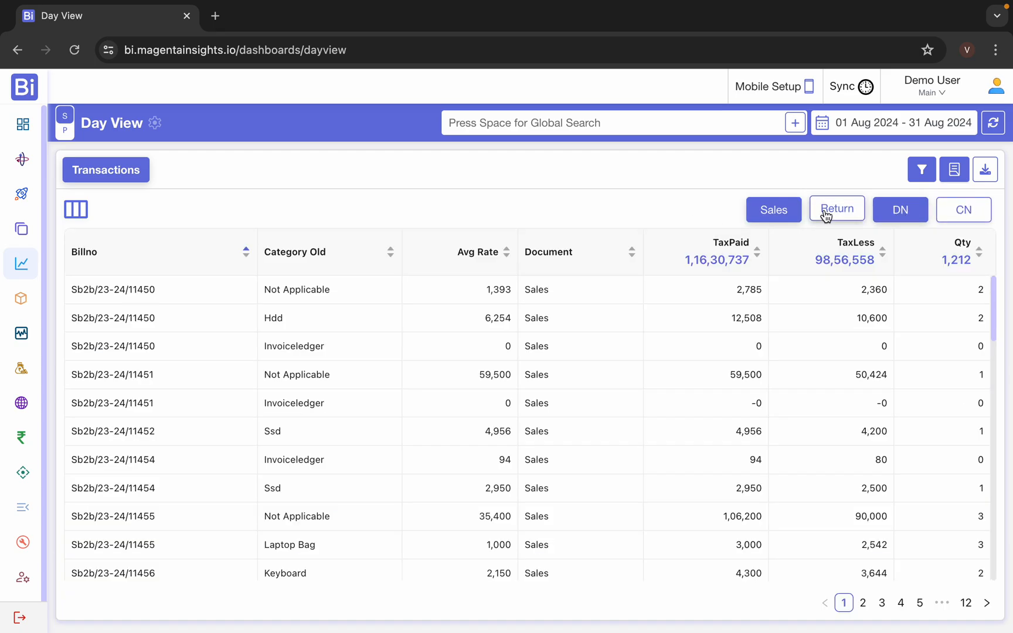
left_click(892, 211)
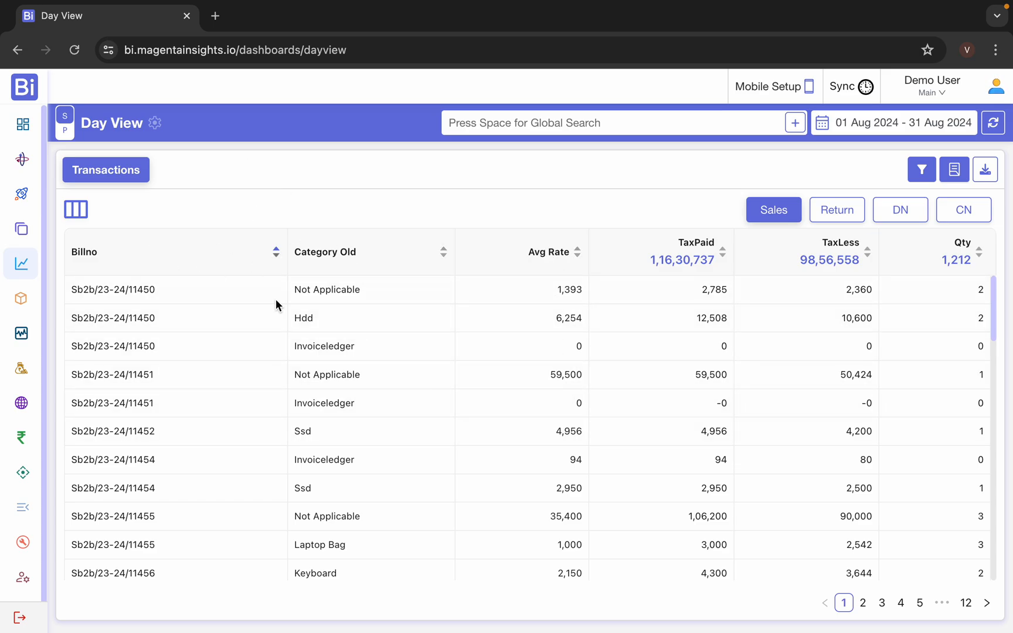
Reorder the table columns so Category Old comes before Billno, and apply the new sequence
left_click(79, 210)
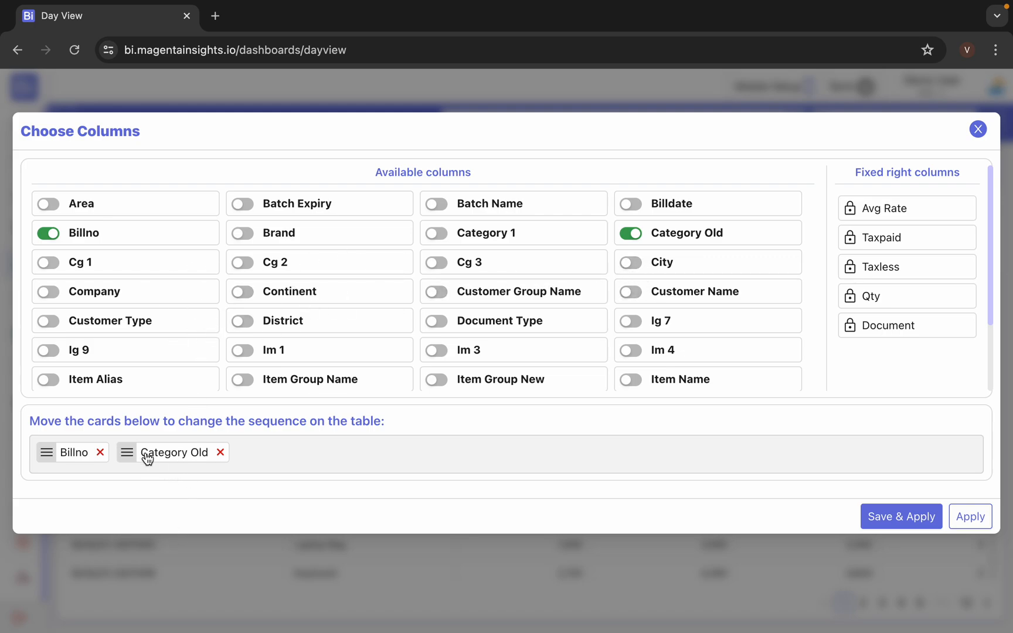
left_click_drag(158, 454, 79, 464)
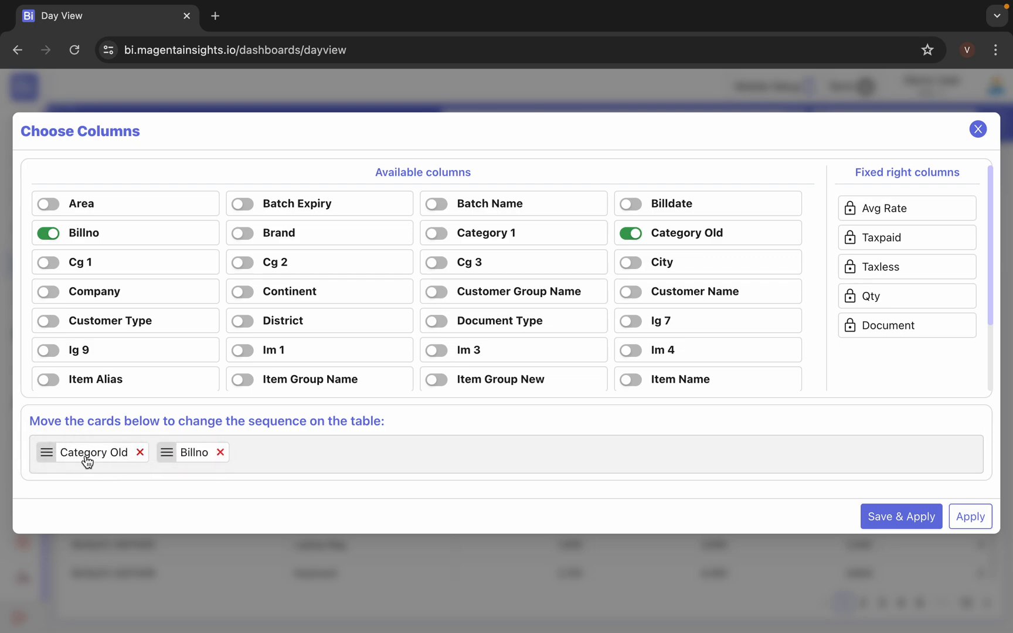
left_click(970, 516)
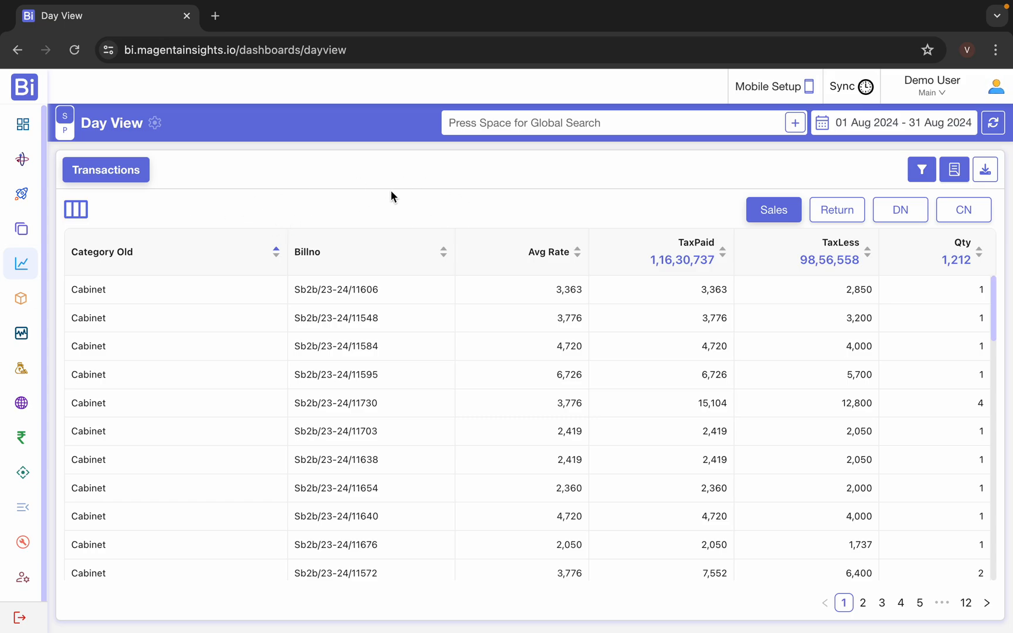
left_click(985, 169)
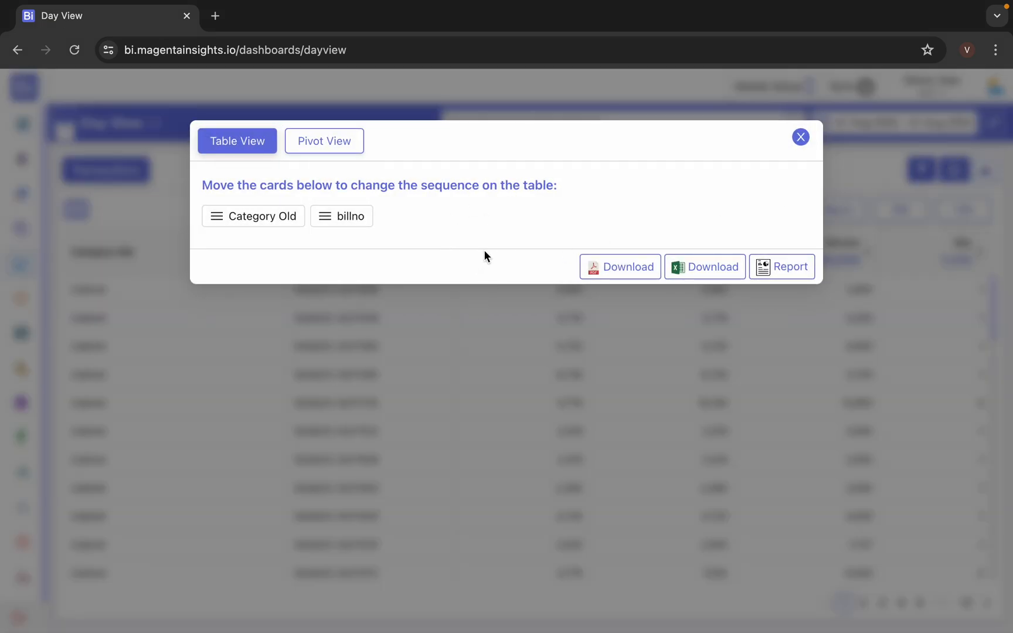
left_click(358, 142)
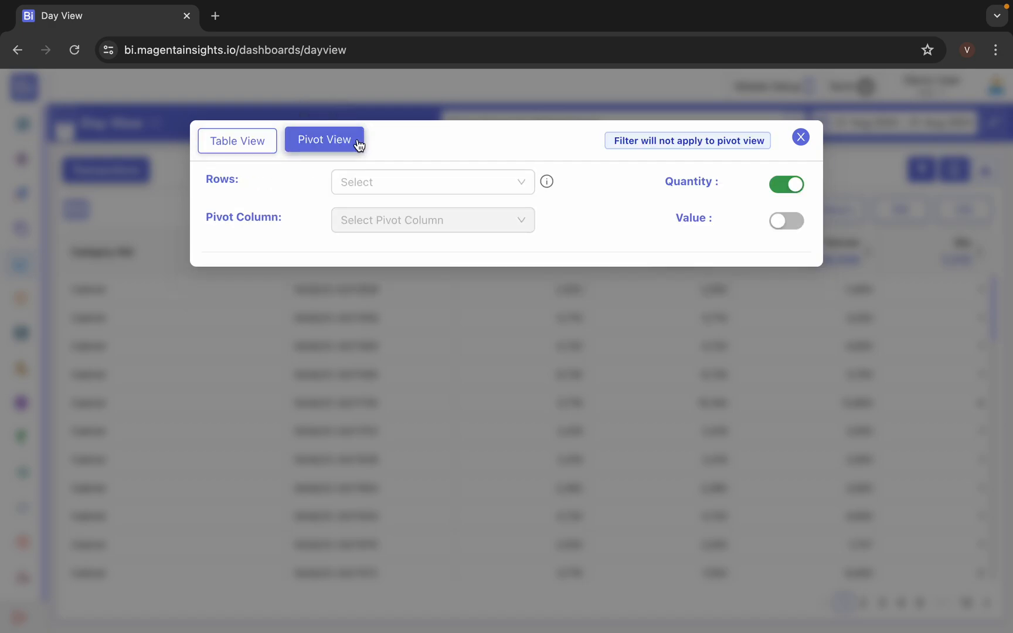
left_click(490, 182)
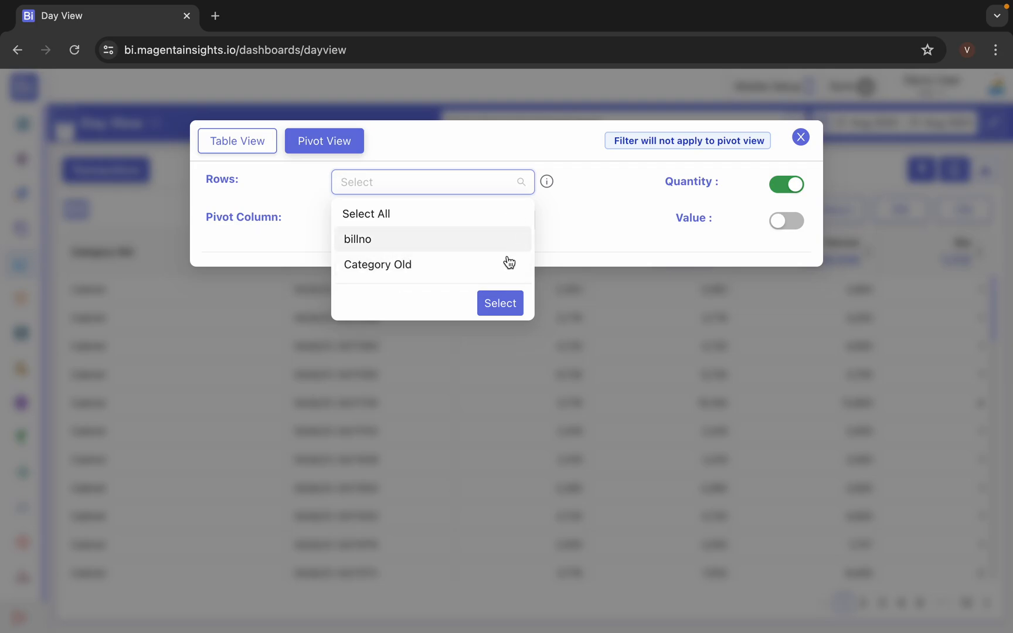
left_click(801, 138)
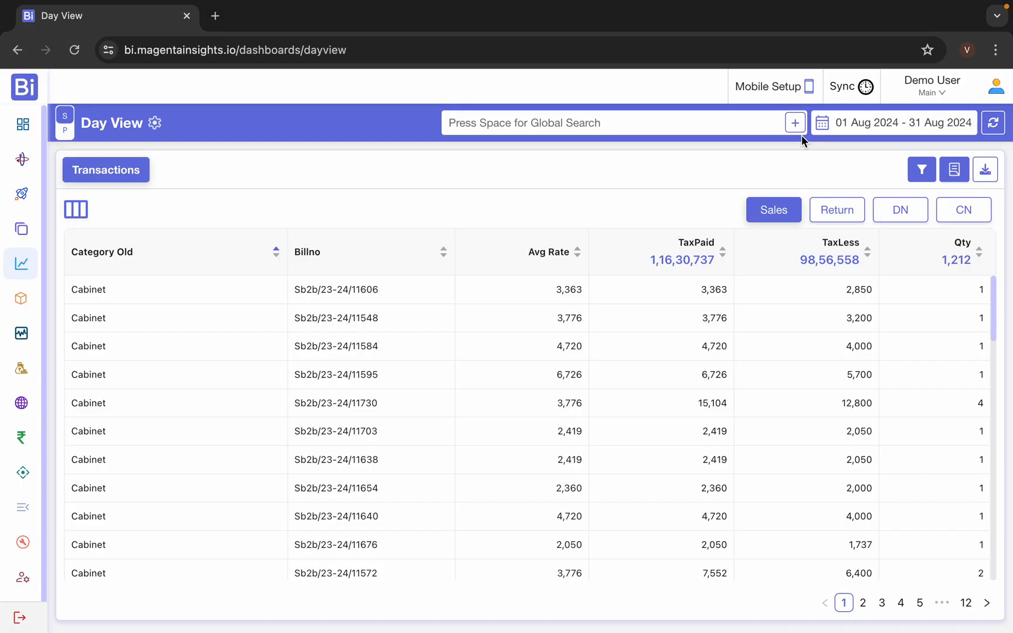
Add the Brand, City, Category 1 and Item Name columns to the transactions table and apply the selection
left_click(76, 211)
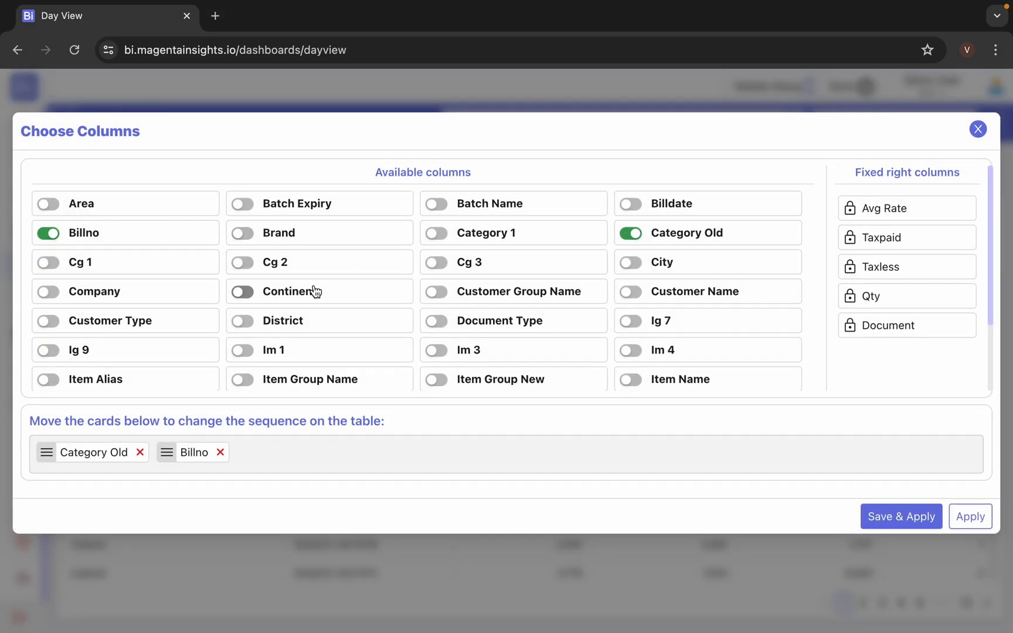
left_click(245, 236)
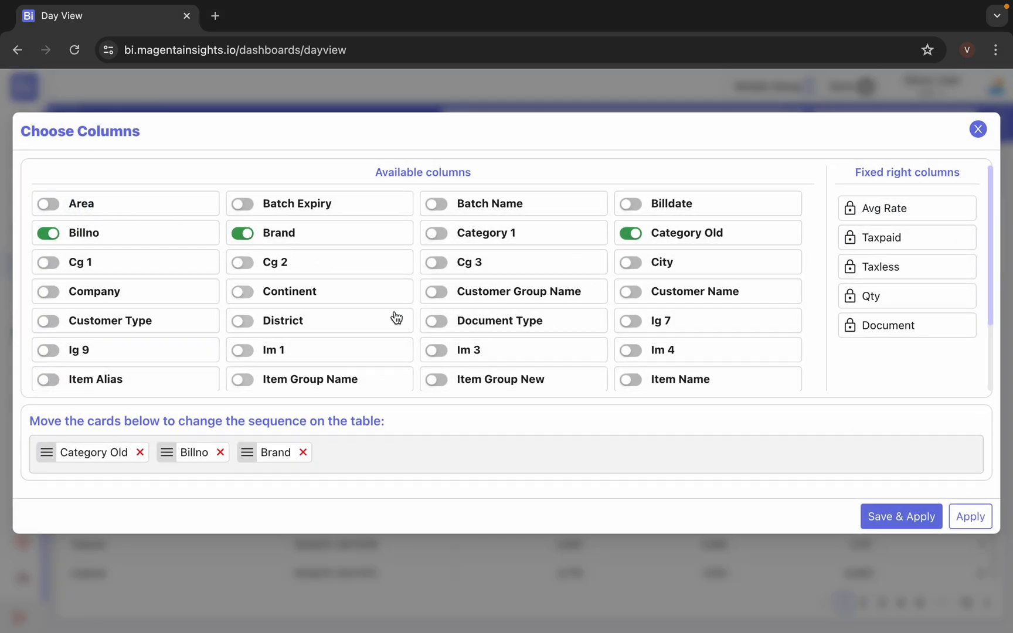
left_click(248, 322)
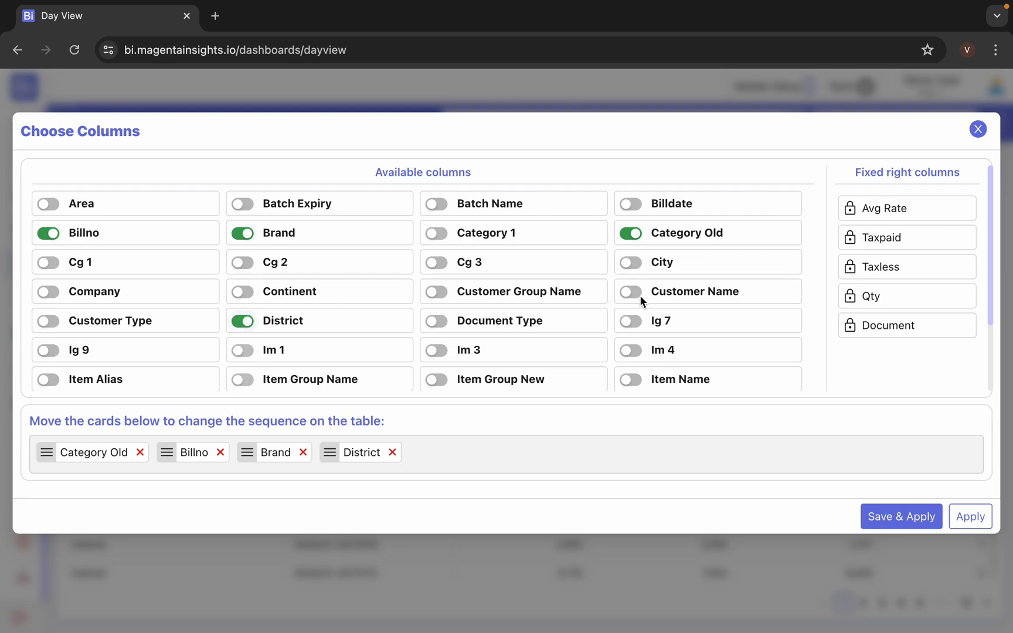
left_click(635, 262)
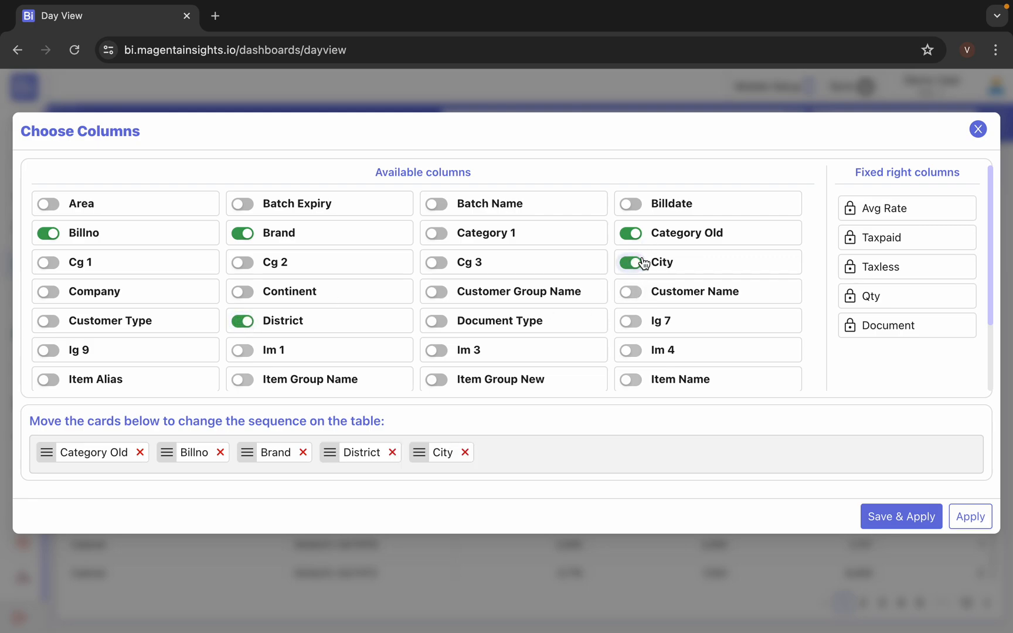
left_click(238, 322)
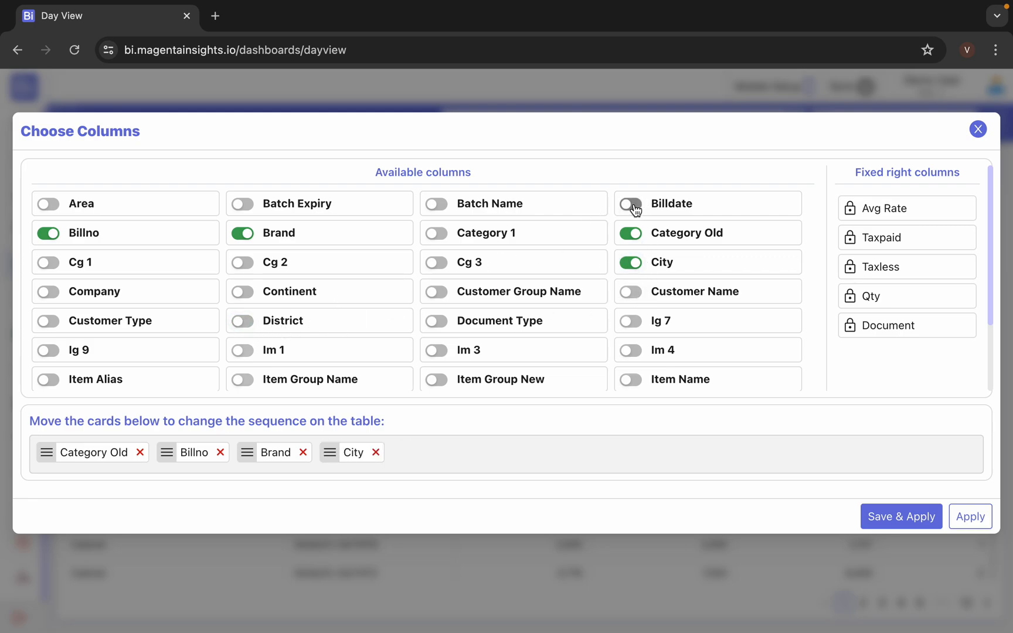
left_click(436, 233)
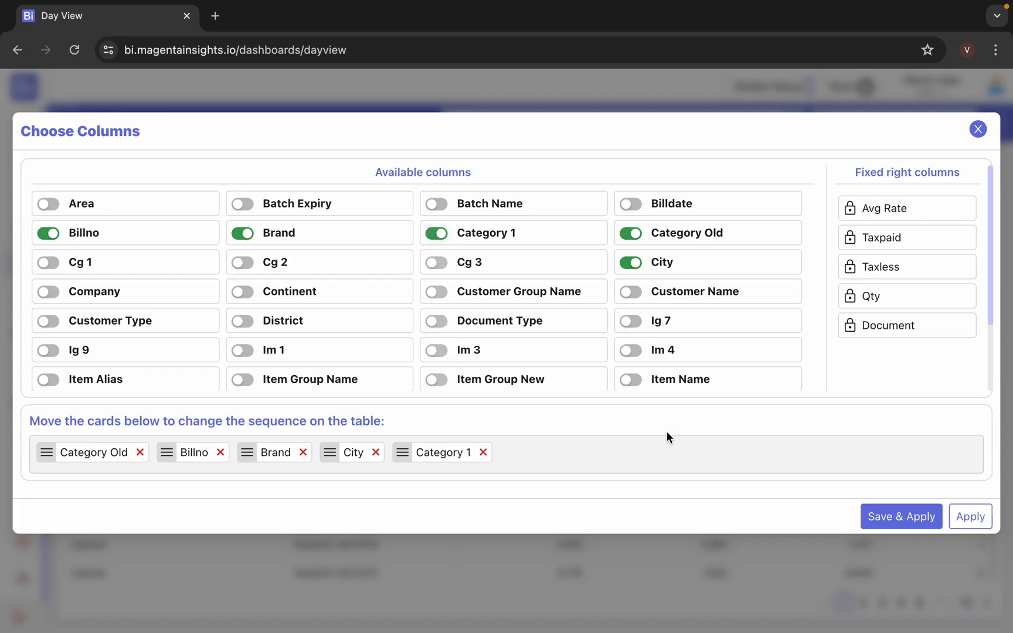
left_click(634, 381)
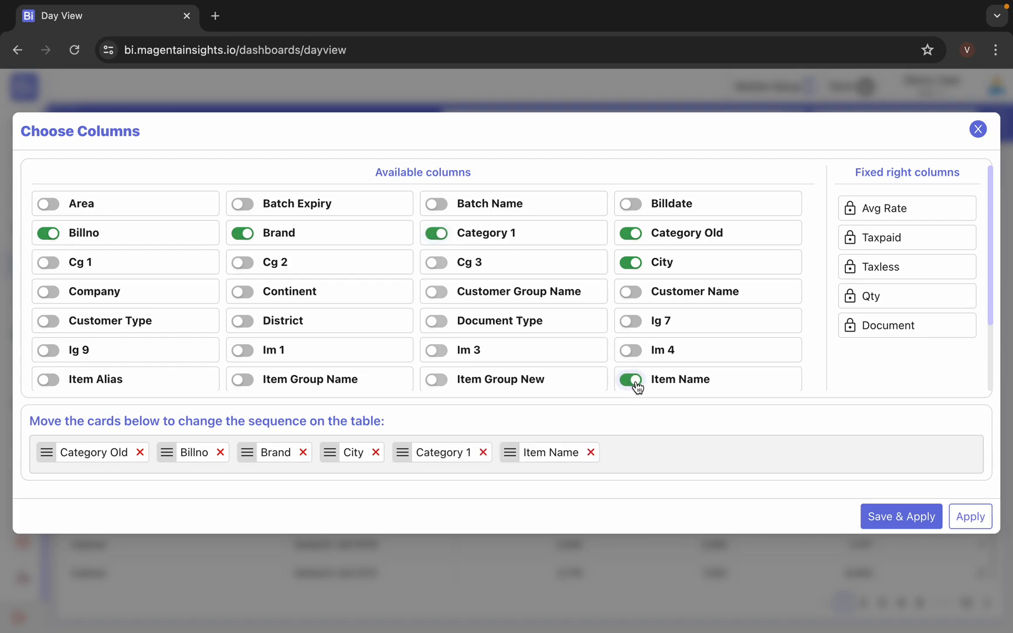
left_click(971, 517)
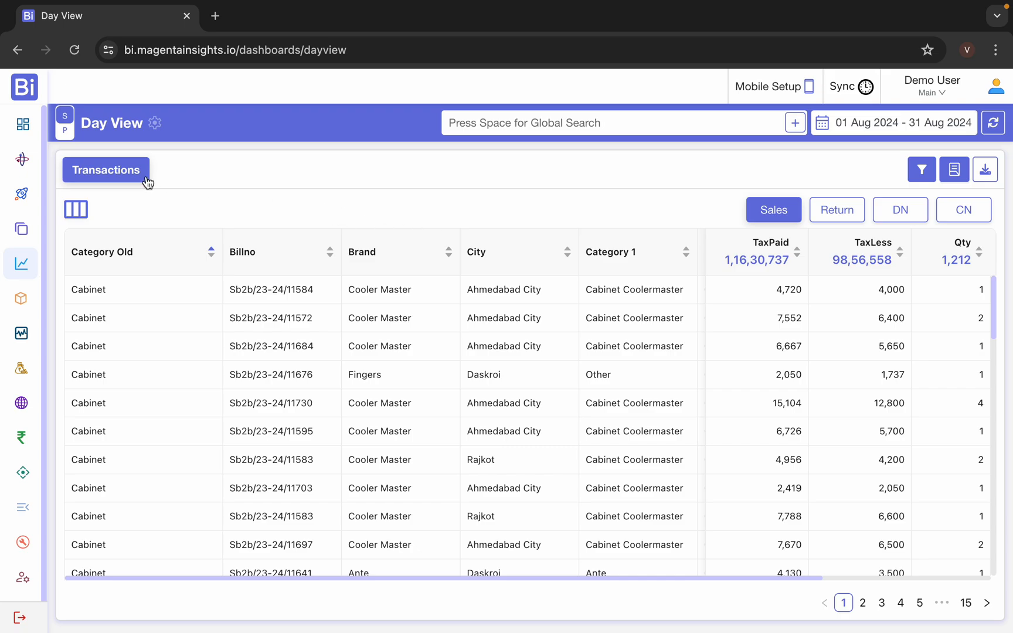
Start a pivot view export of the transactions with Brand as its rows
left_click(992, 181)
left_click(319, 144)
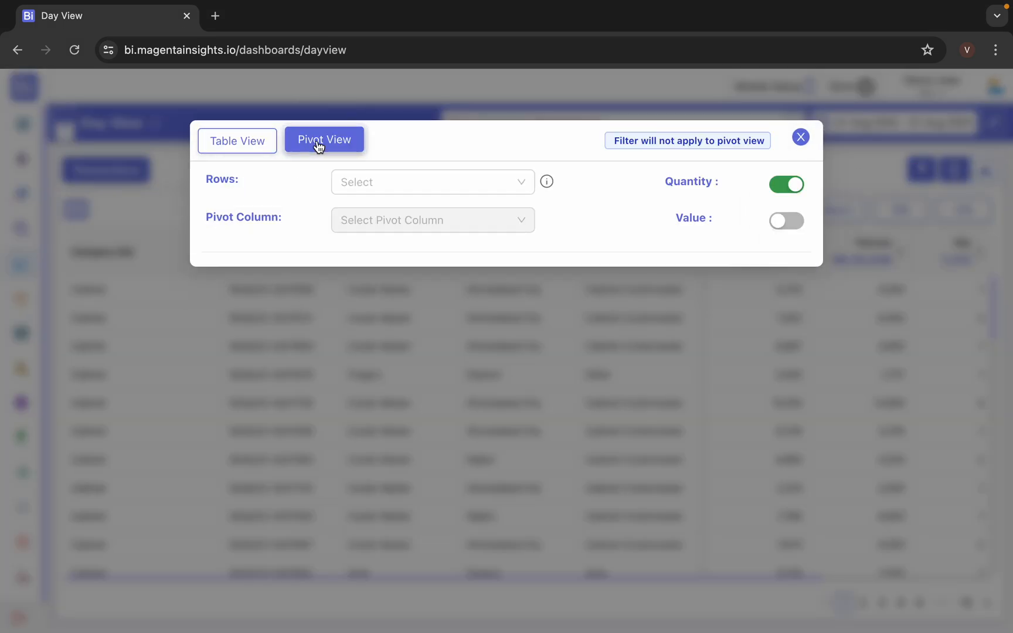
left_click(489, 189)
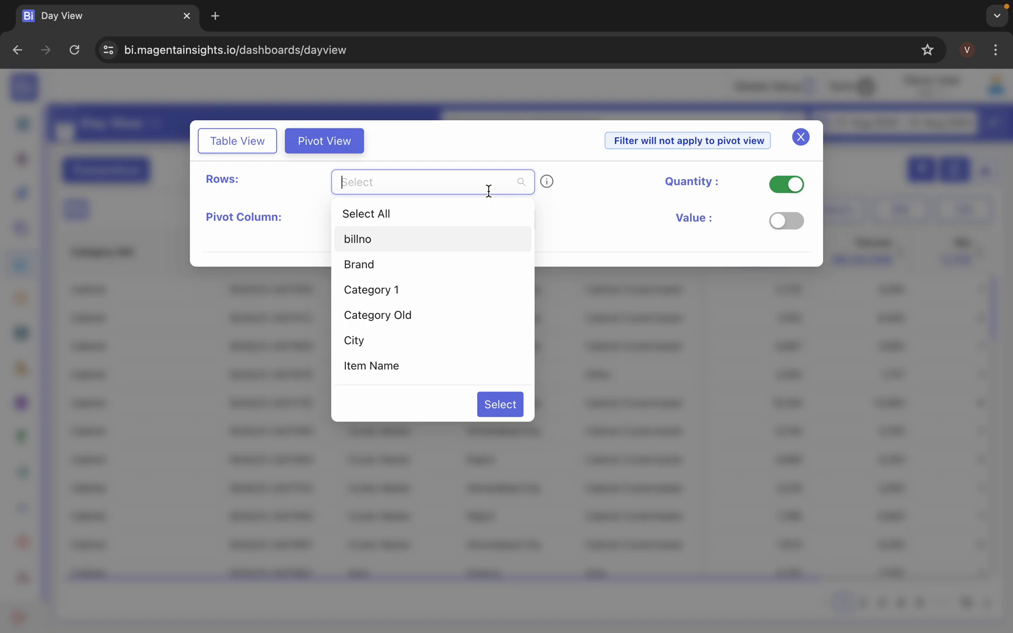
left_click(380, 263)
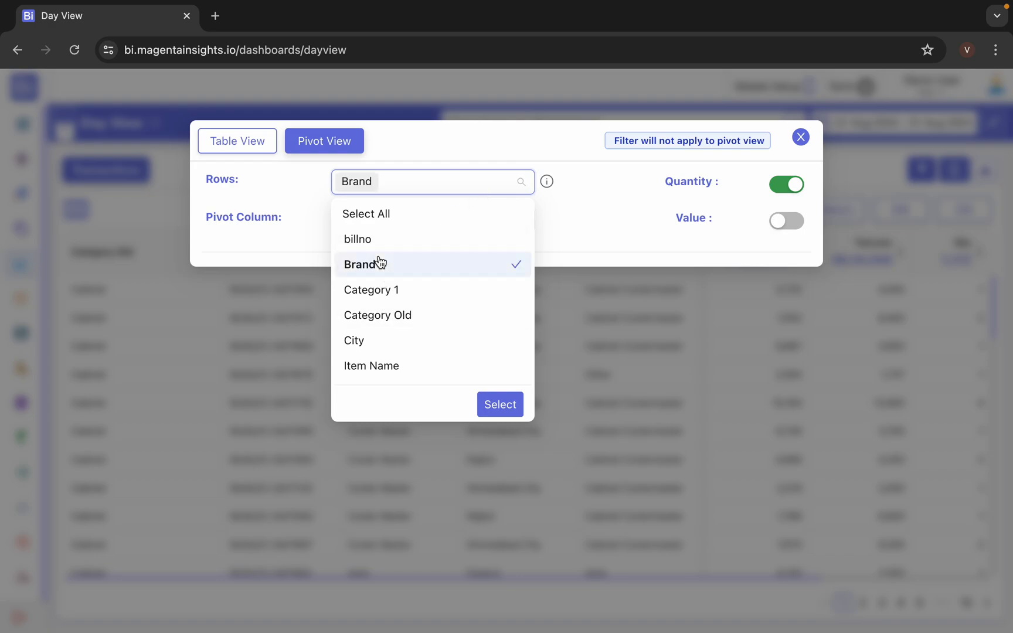
left_click(507, 411)
Try Month as the pivot column, and replace it with City
left_click(482, 232)
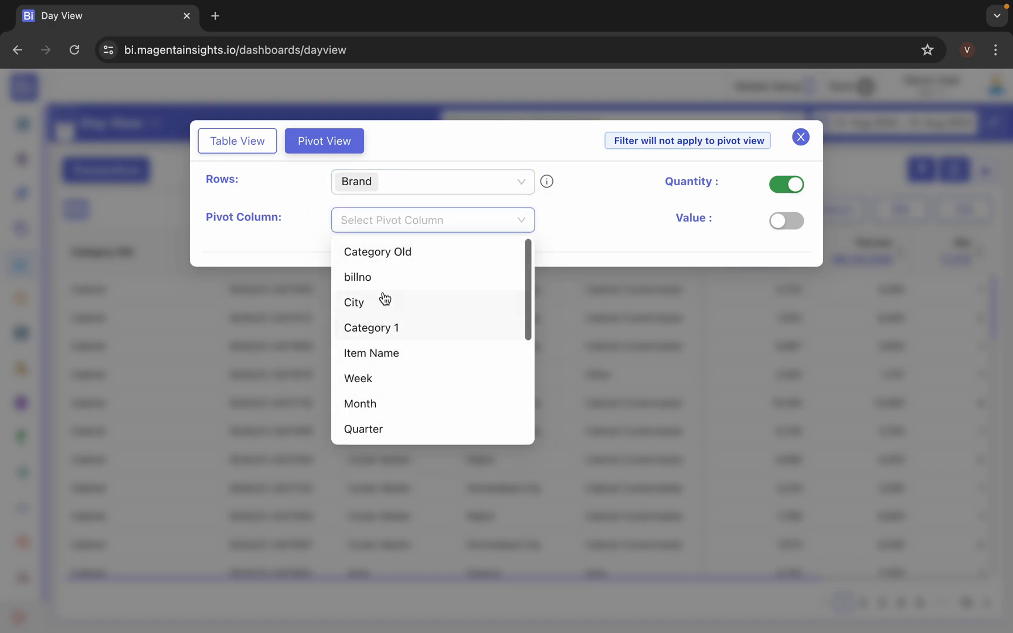
scroll(393, 391, "down", 1)
left_click(388, 384)
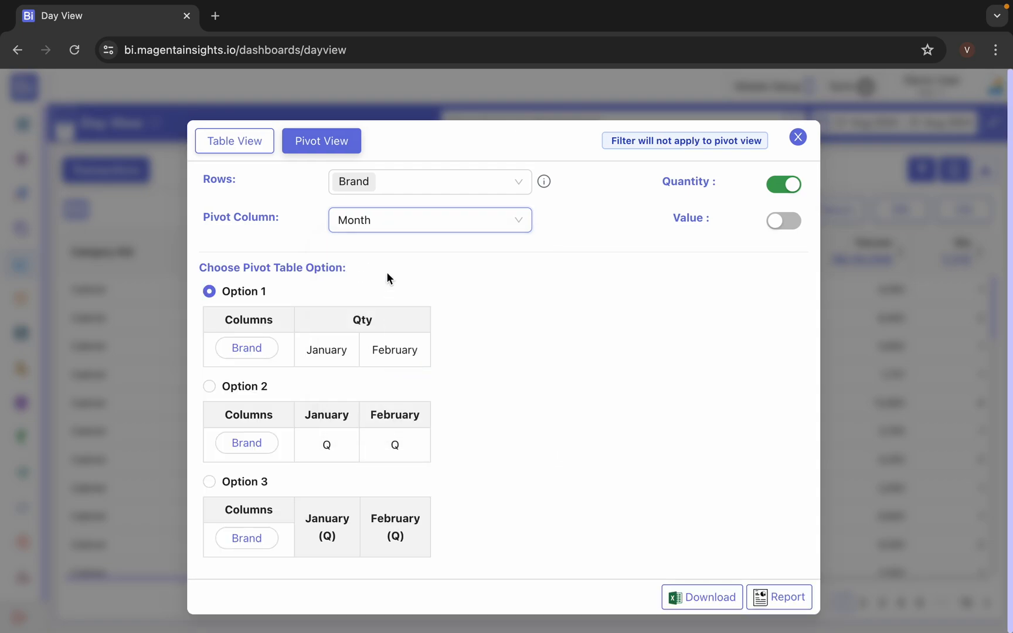
left_click(420, 223)
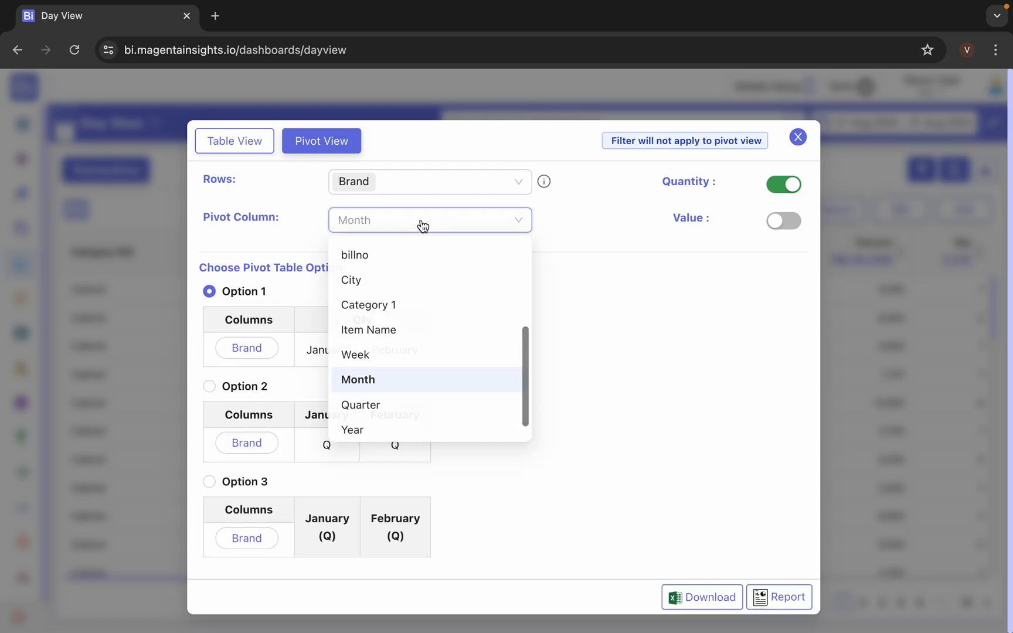
left_click(368, 277)
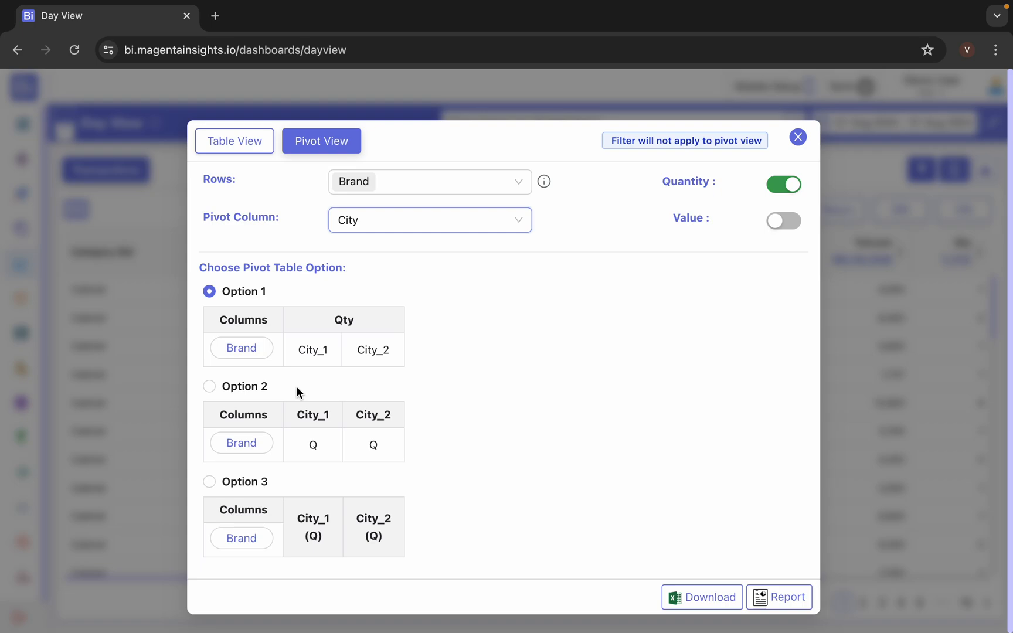
Include Value alongside Quantity in the pivot and choose pivot table layout Option 3
left_click(789, 222)
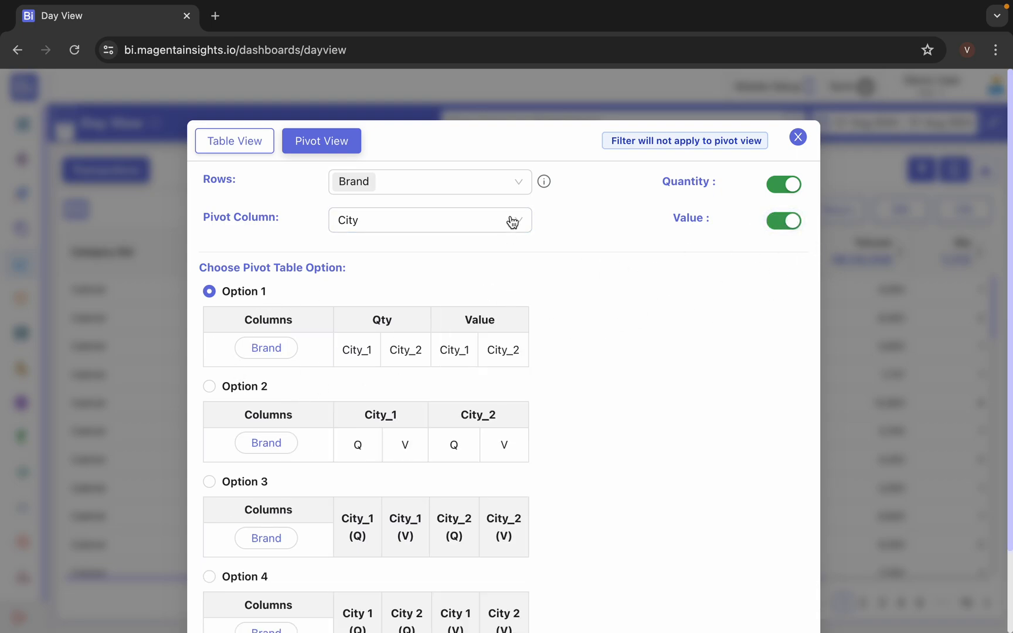
scroll(644, 248, "down", 2)
scroll(645, 252, "down", 2)
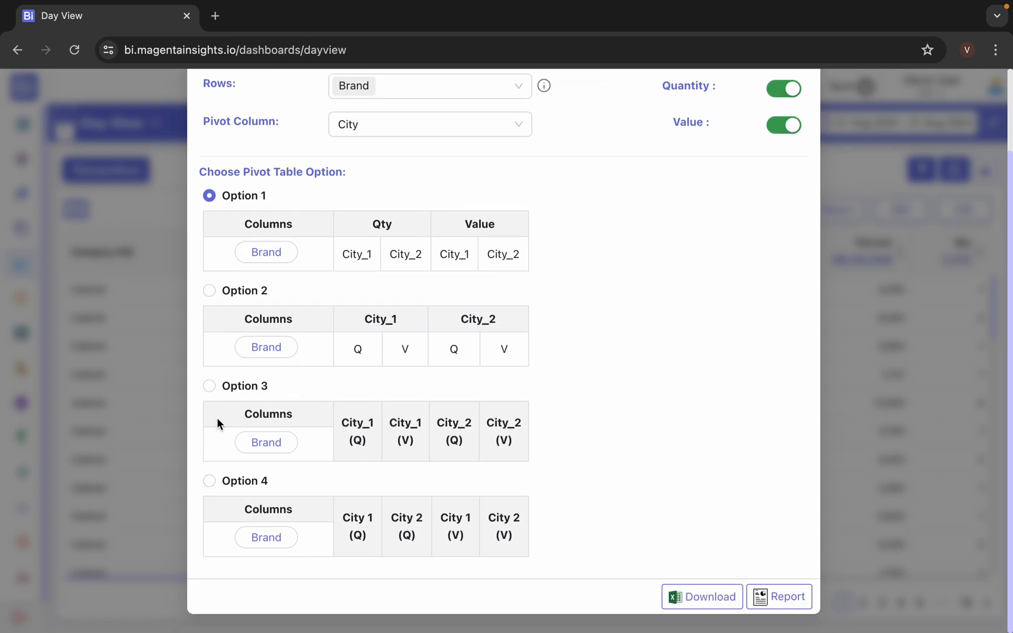
left_click(209, 386)
scroll(585, 340, "up", 3)
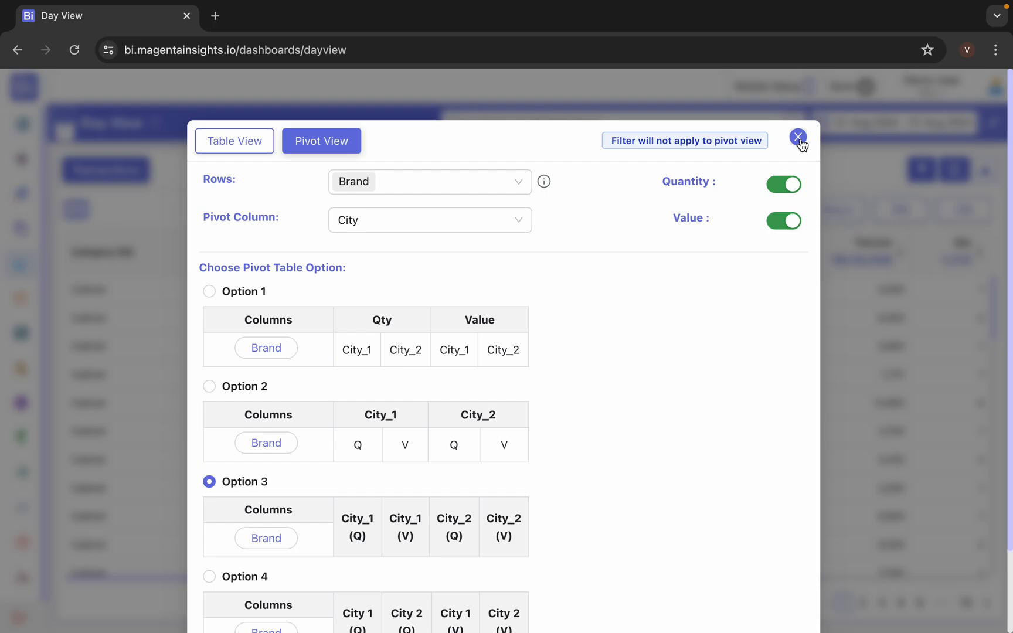
Check the table view export options, return to the pivot view and close the export dialog without downloading
left_click(236, 149)
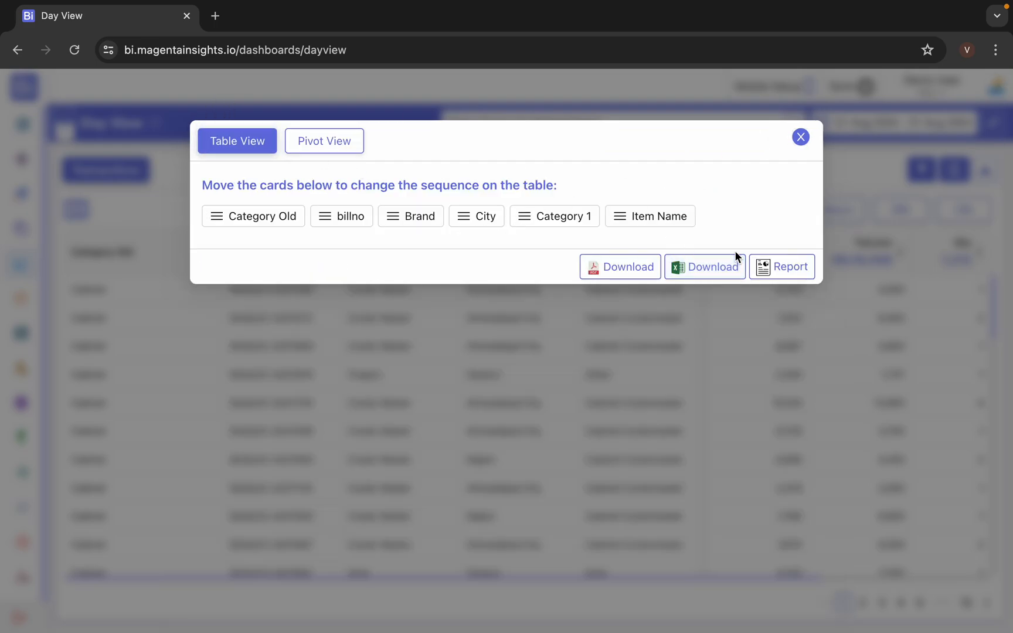
left_click(326, 152)
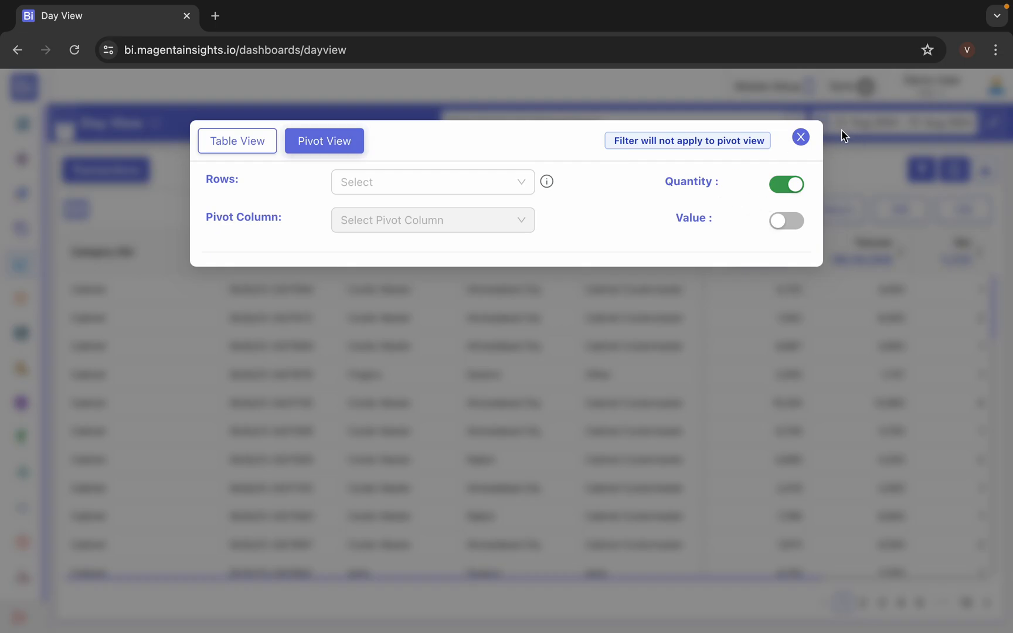
left_click(800, 139)
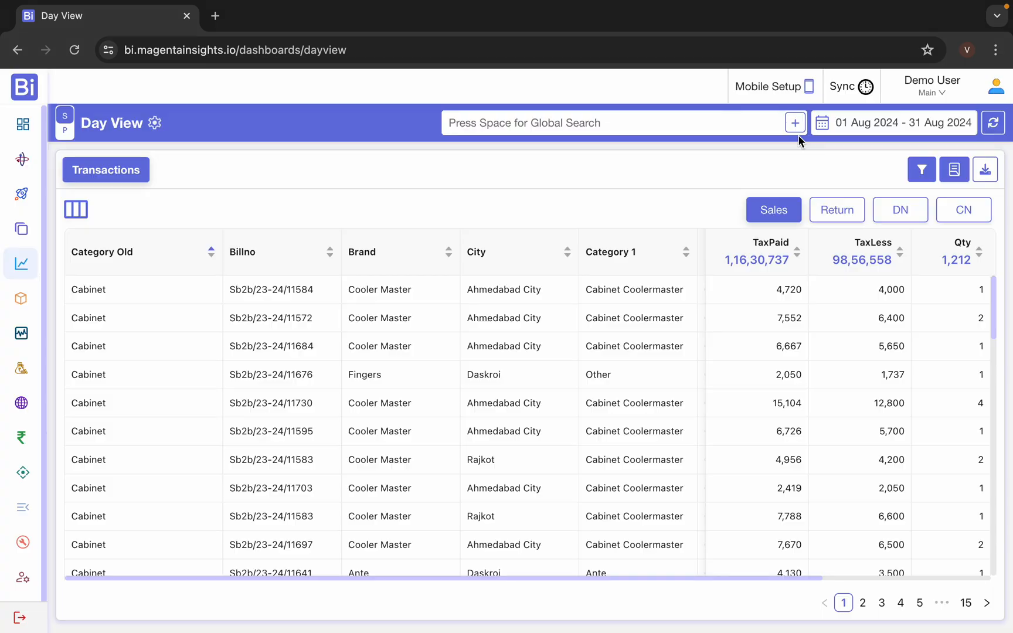
Review the Day View settings for display options, default selection, default columns and column sequence, and close them without saving
left_click(154, 123)
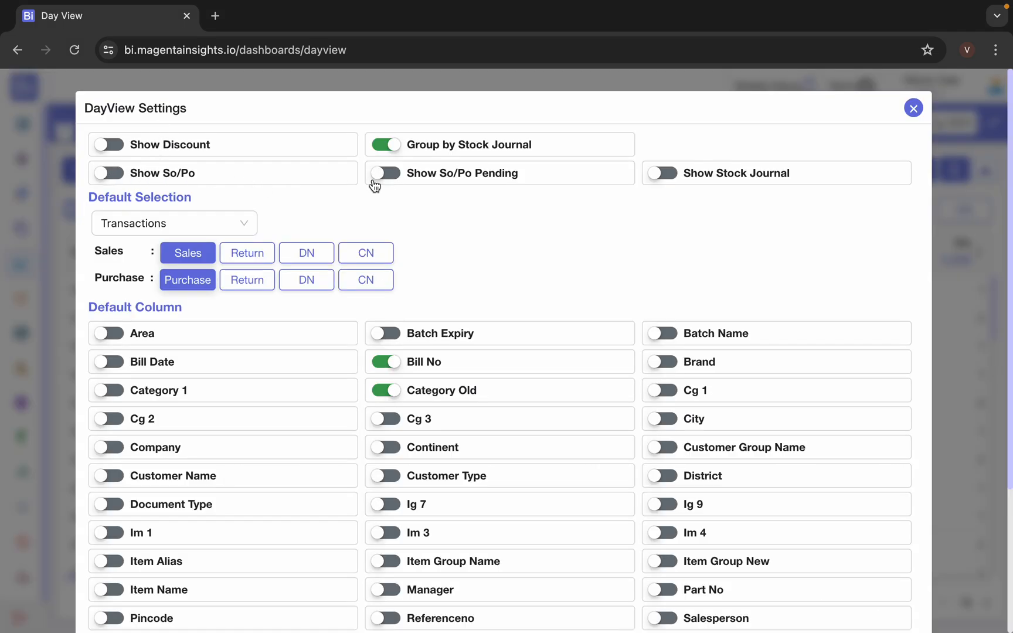
scroll(469, 226, "down", 1)
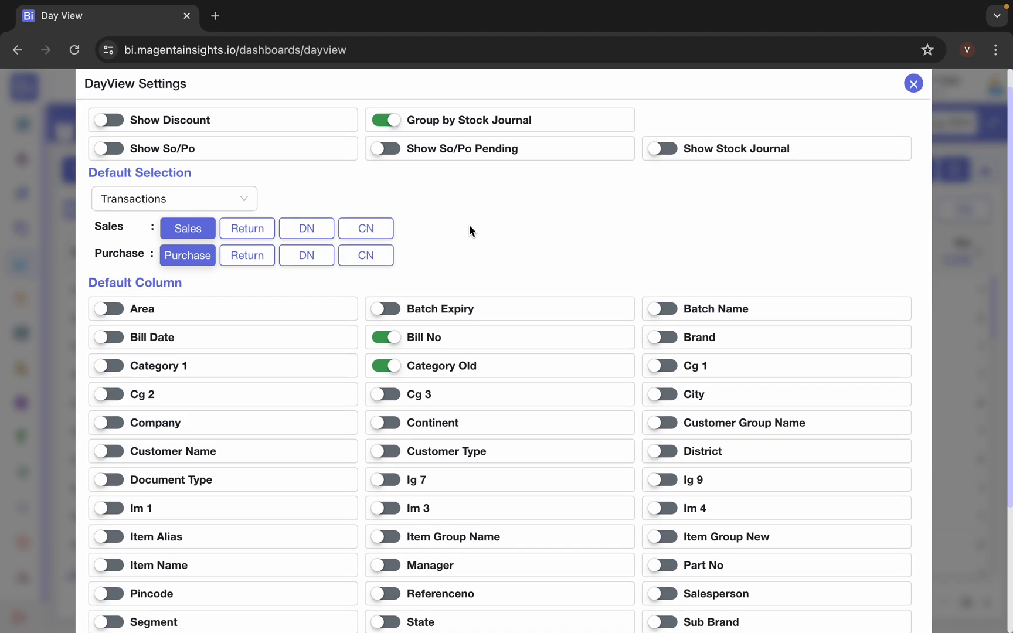
scroll(469, 226, "up", 1)
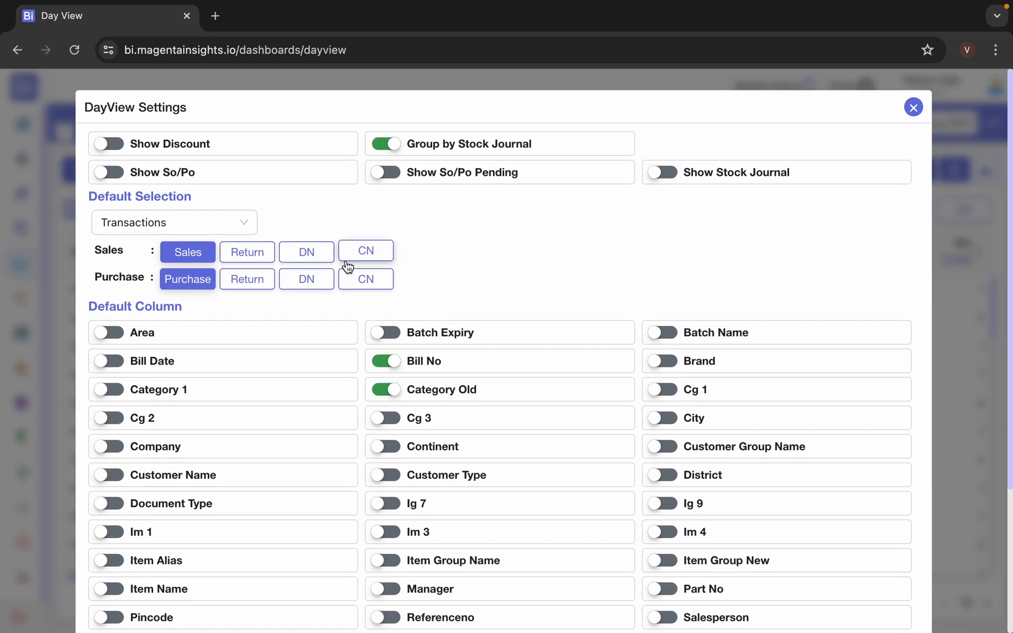
scroll(346, 263, "down", 4)
scroll(345, 258, "up", 1)
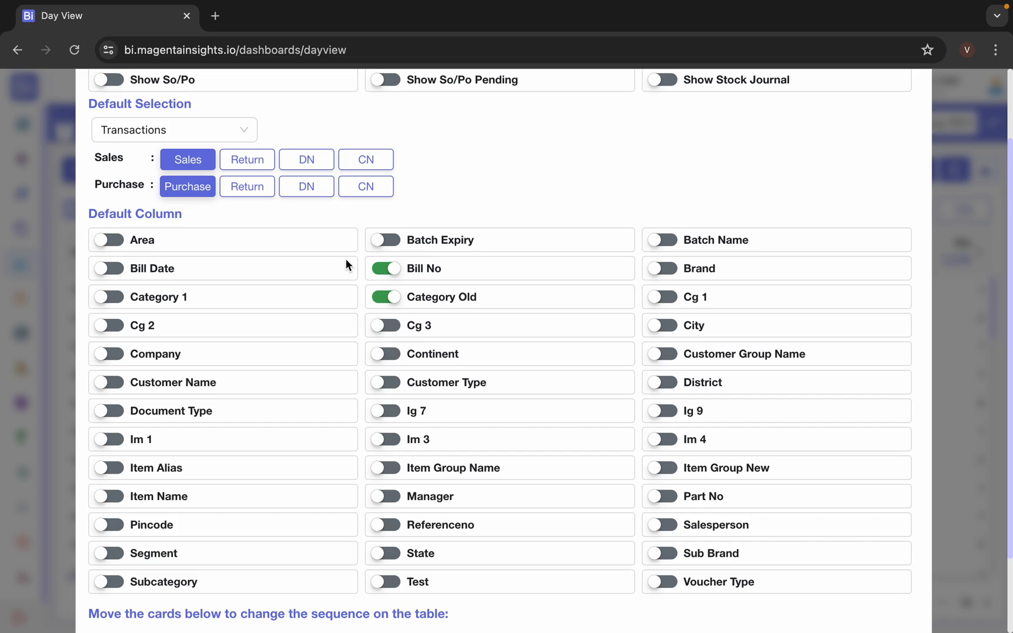
left_click(256, 135)
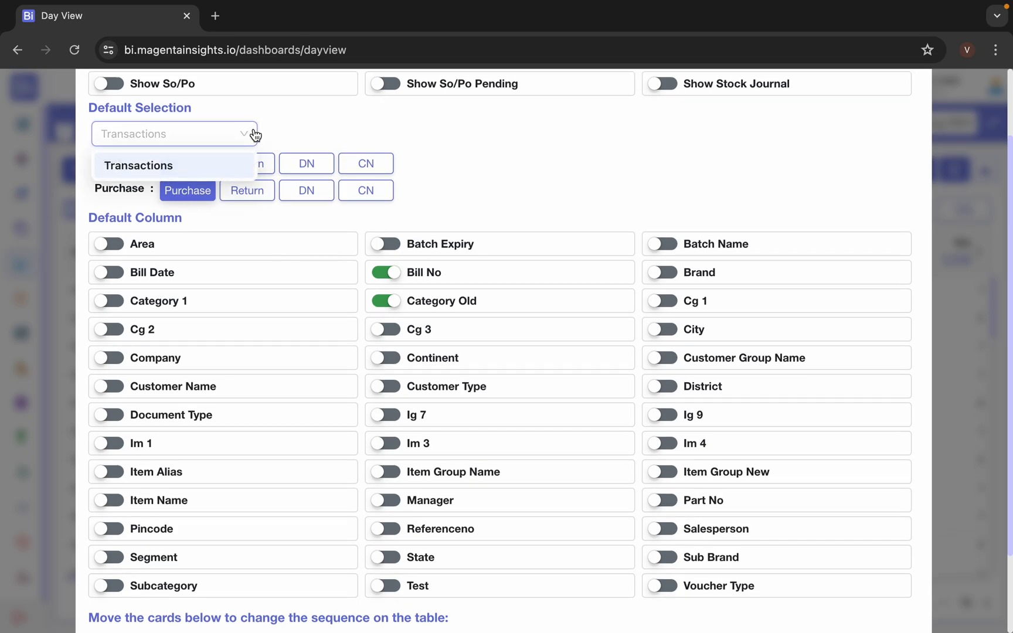
left_click(341, 126)
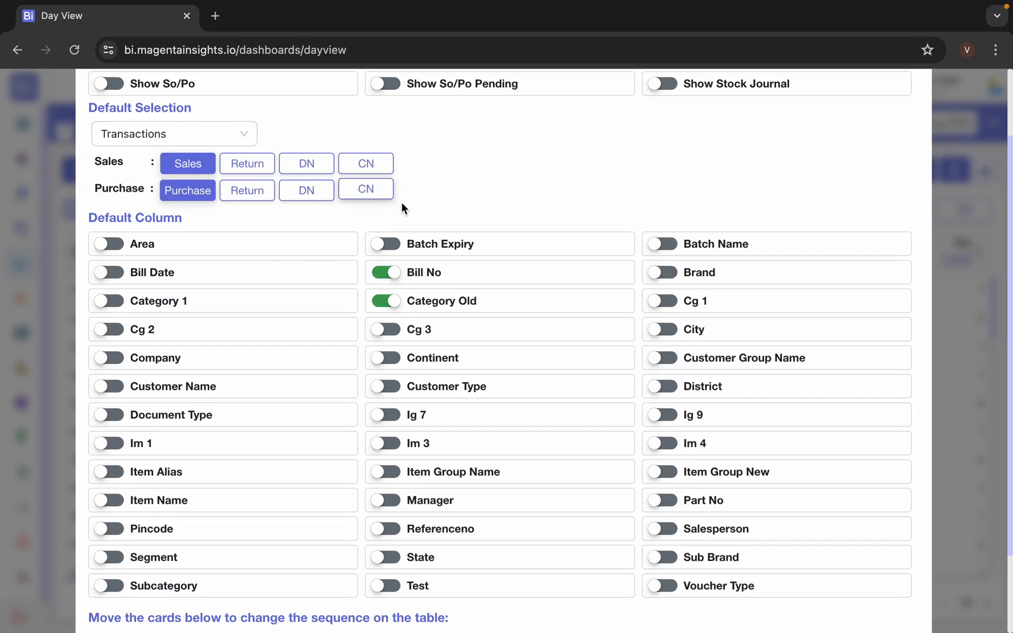
scroll(230, 328, "down", 3)
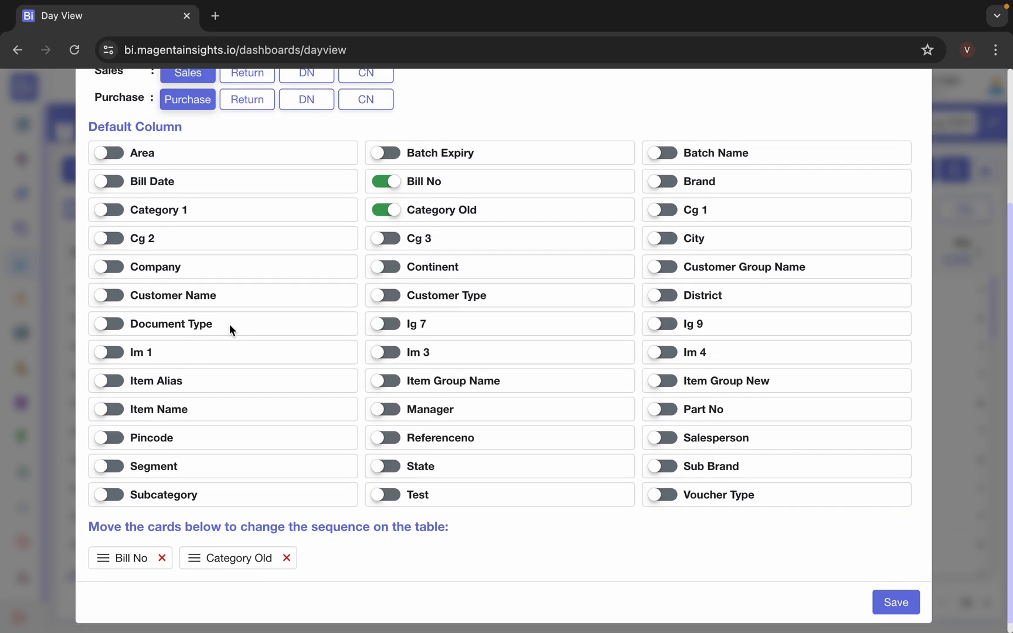
scroll(230, 330, "up", 1)
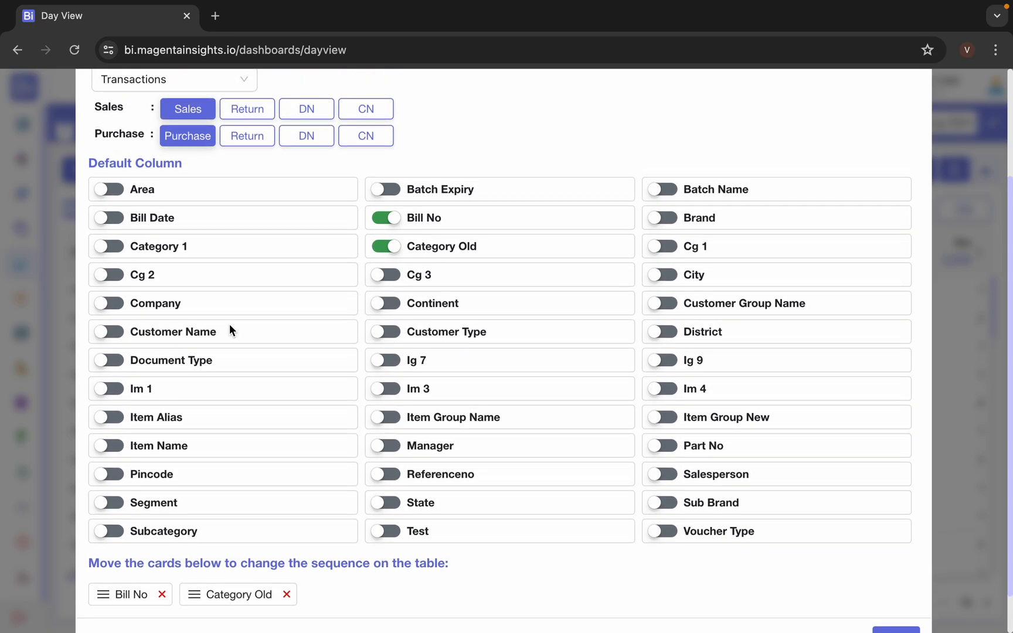
scroll(229, 331, "up", 3)
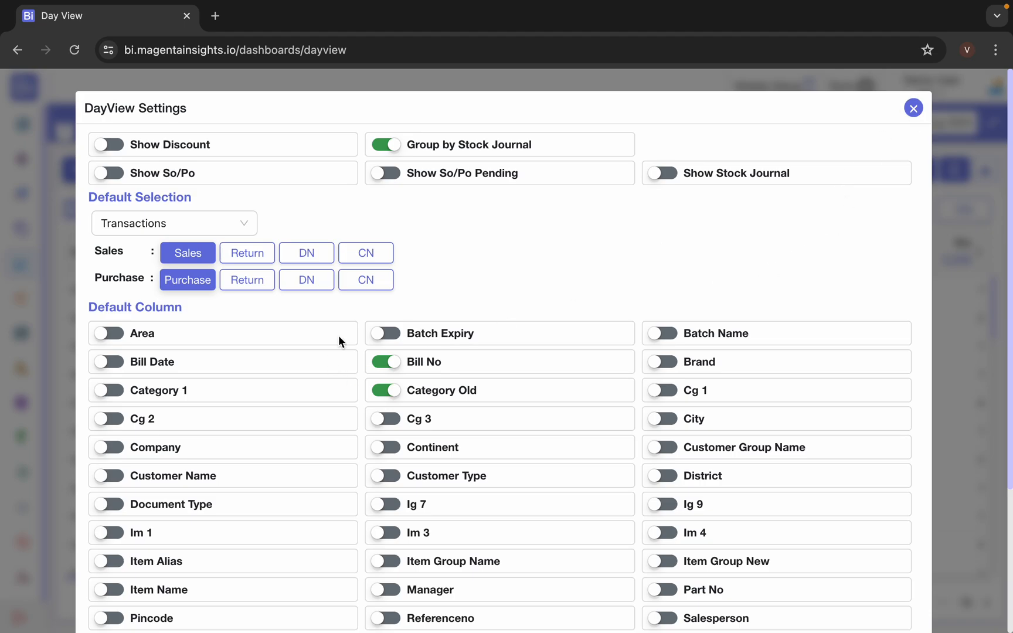
left_click(919, 107)
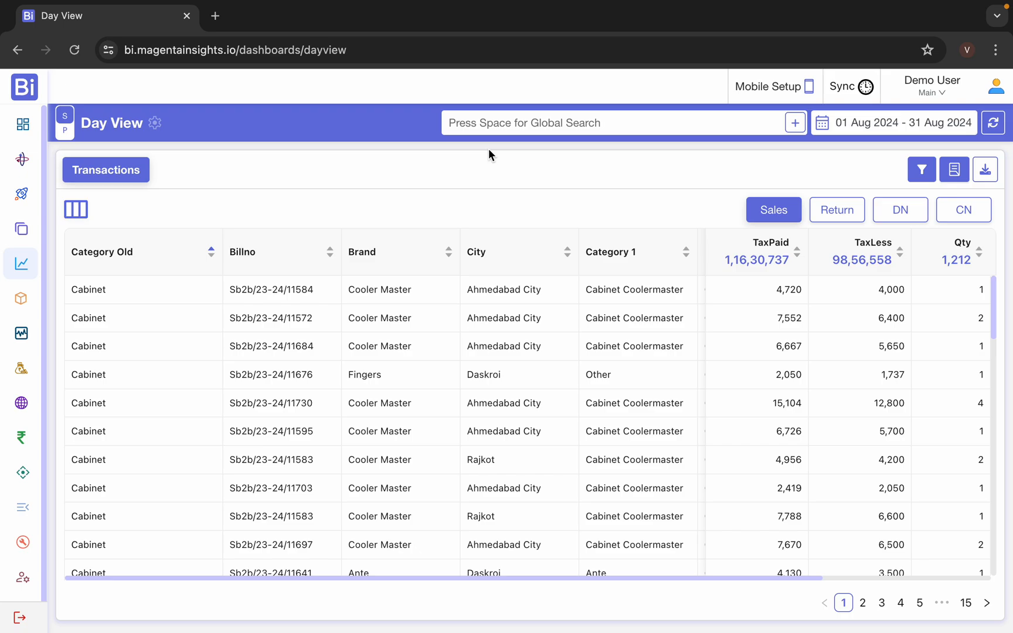
left_click(928, 125)
left_click(928, 125)
mouse_move(668, 1)
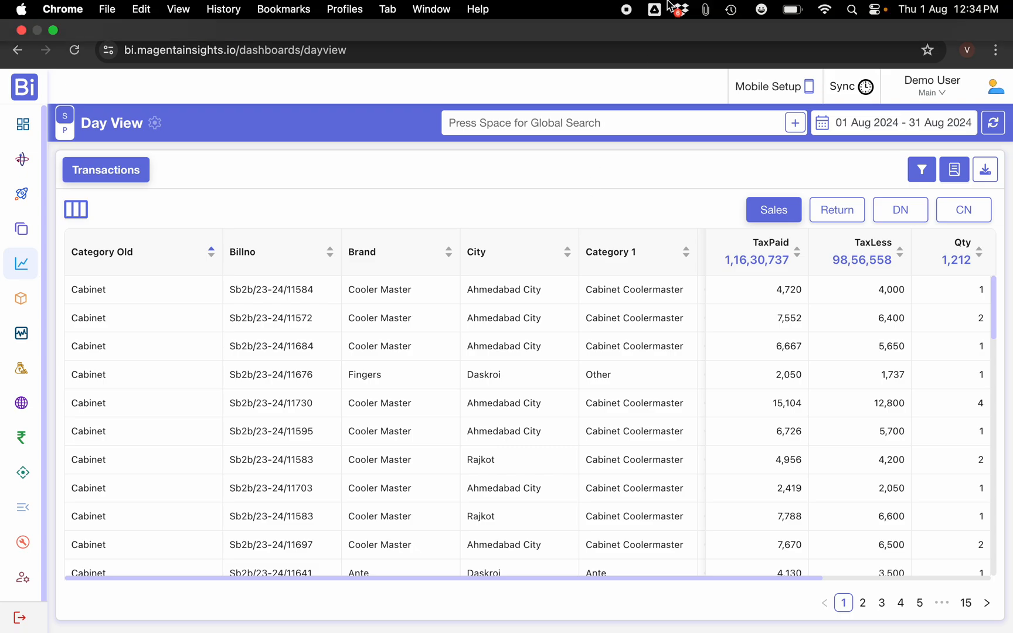